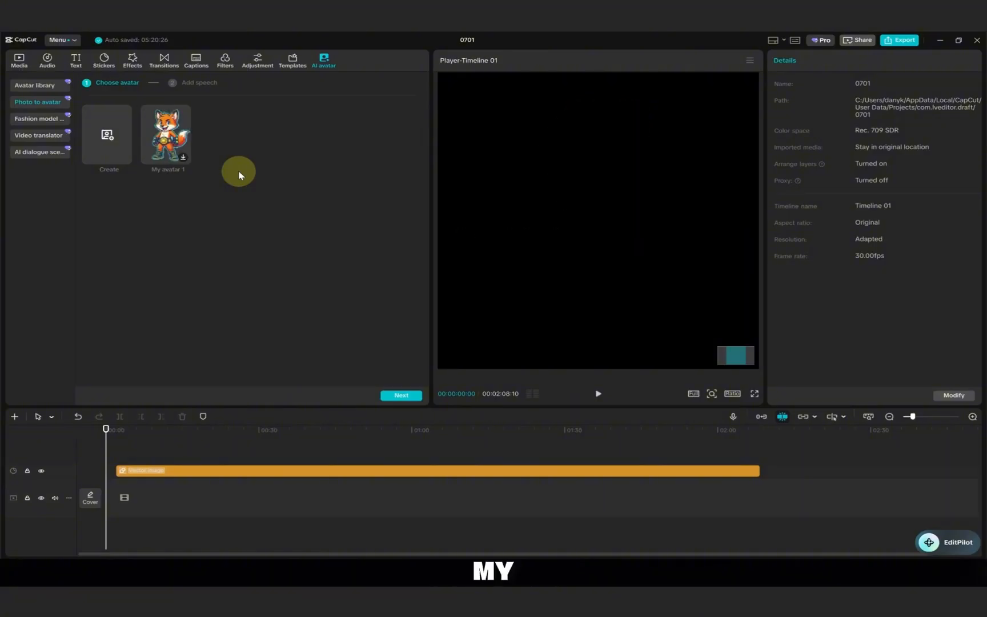
Choose My avatar 1 as the photo avatar and paste the speech script beginning "Hey, gamer!".
left_click(172, 134)
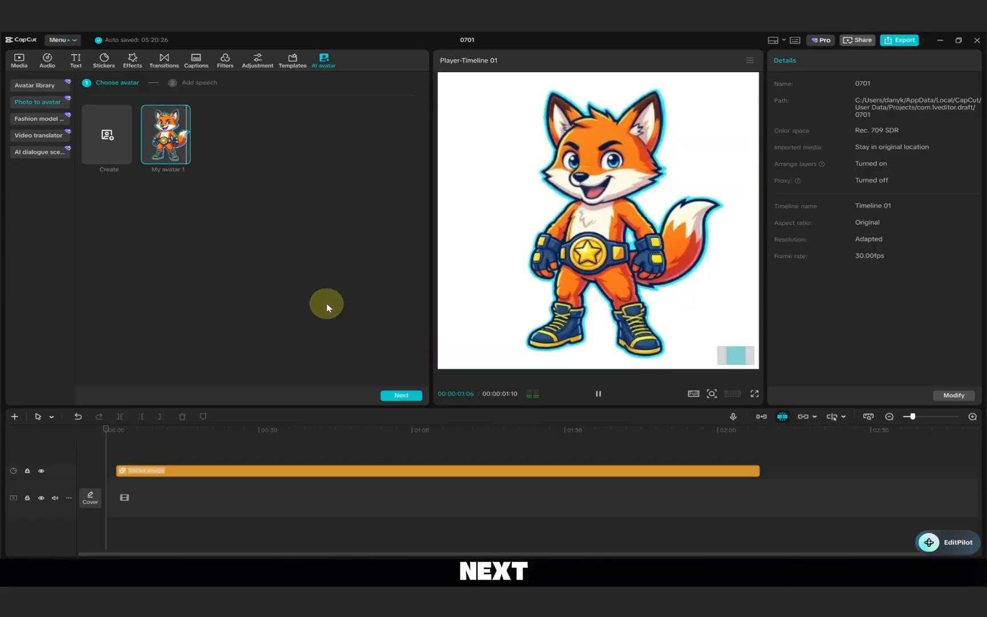
left_click(400, 394)
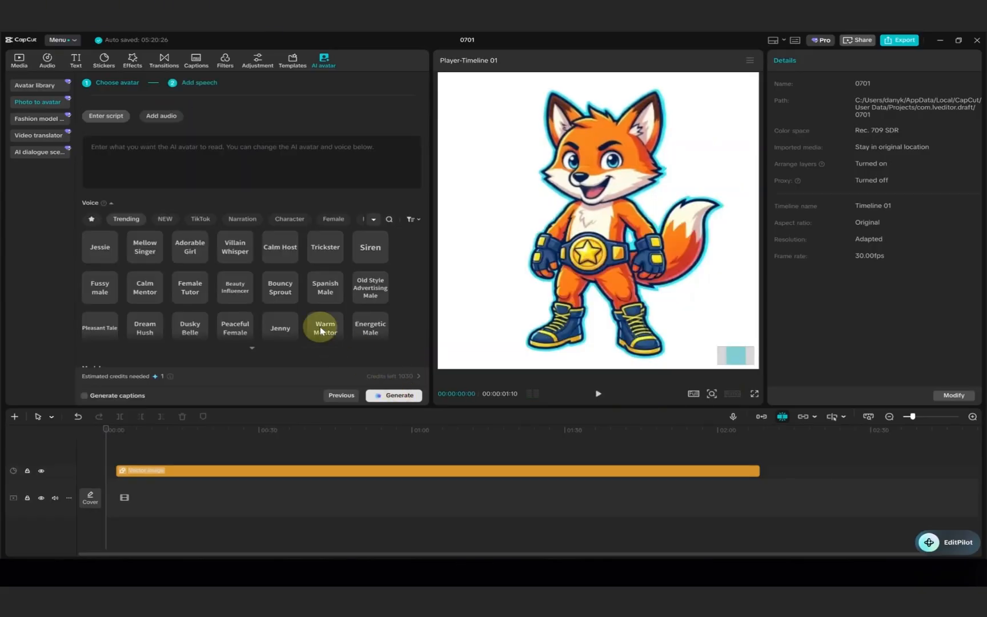
right_click(121, 154)
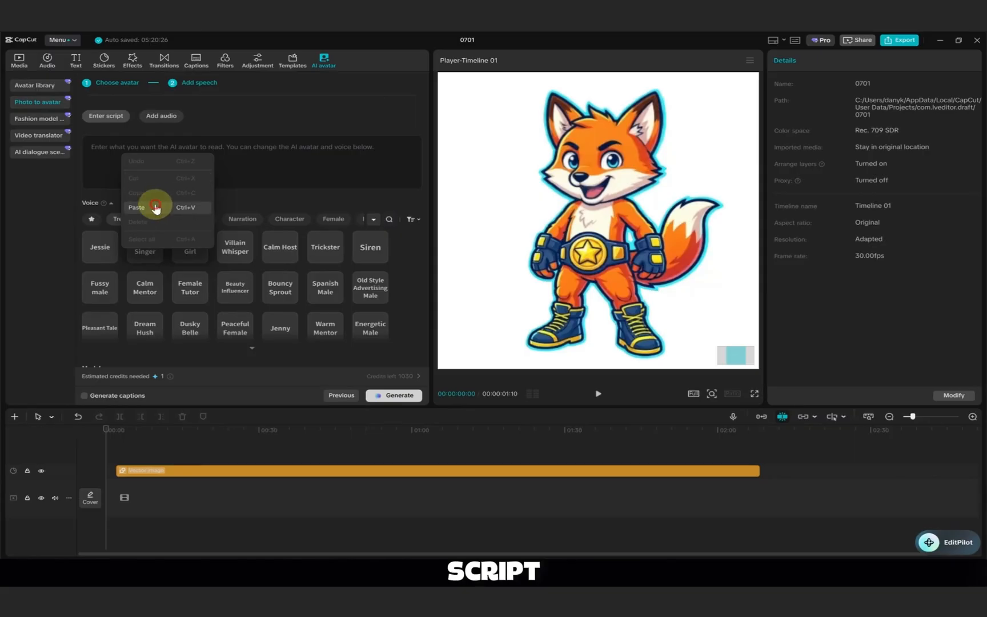
left_click(149, 207)
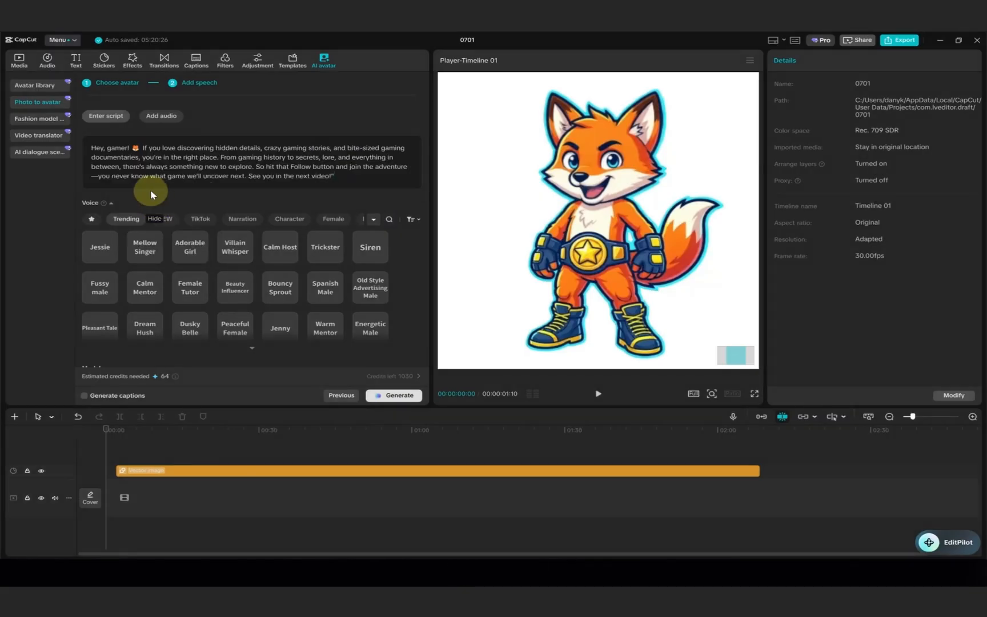
Preview the Jessie voice, choose Energetic Male, and generate the avatar video with captions, allowing the media upload and applying the AI avatar.
left_click(100, 247)
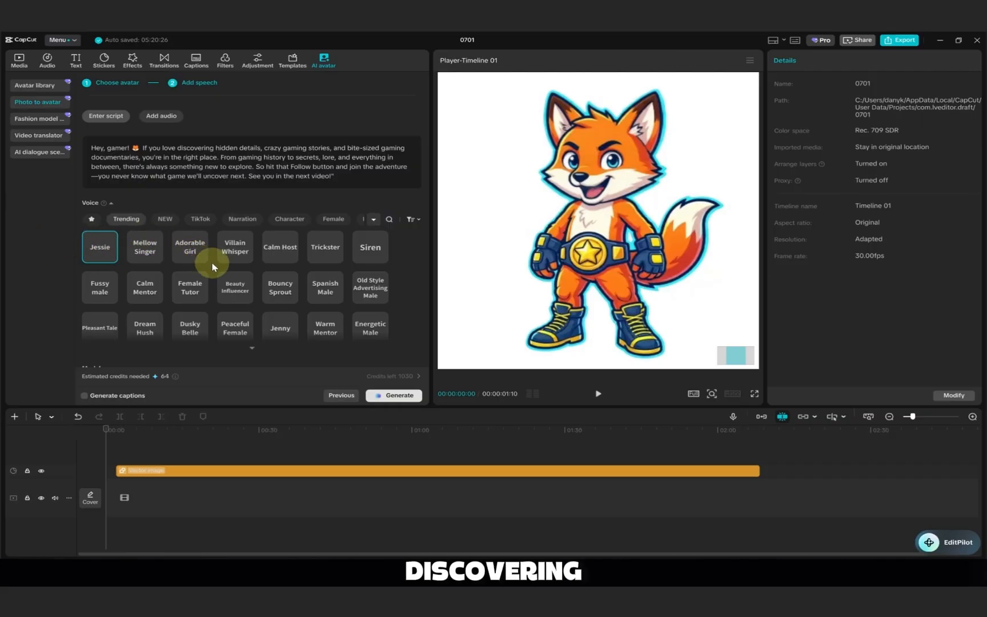
scroll(343, 285, "down", 1)
left_click(373, 297)
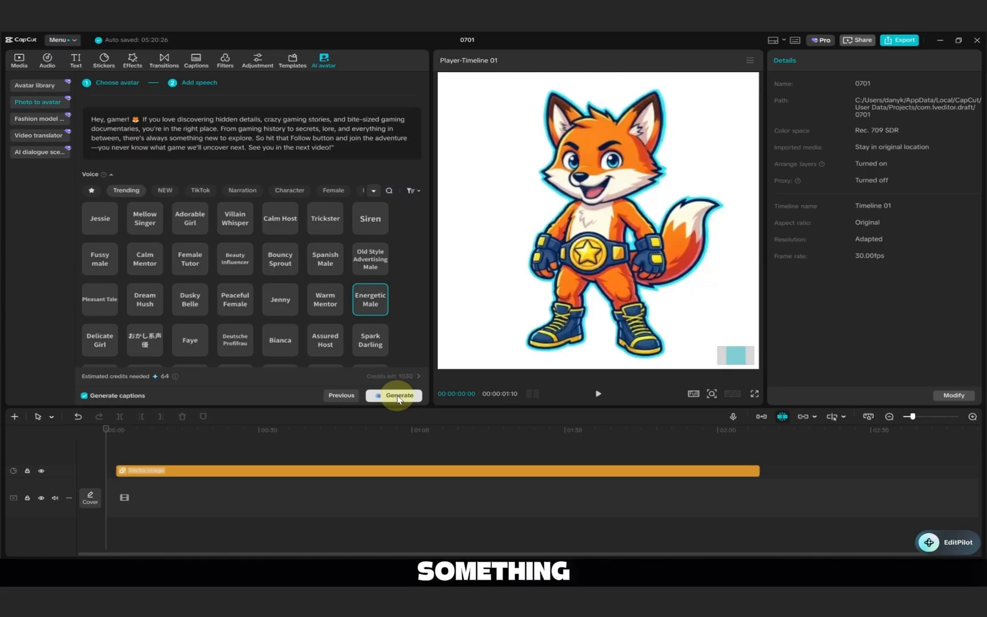
left_click(397, 394)
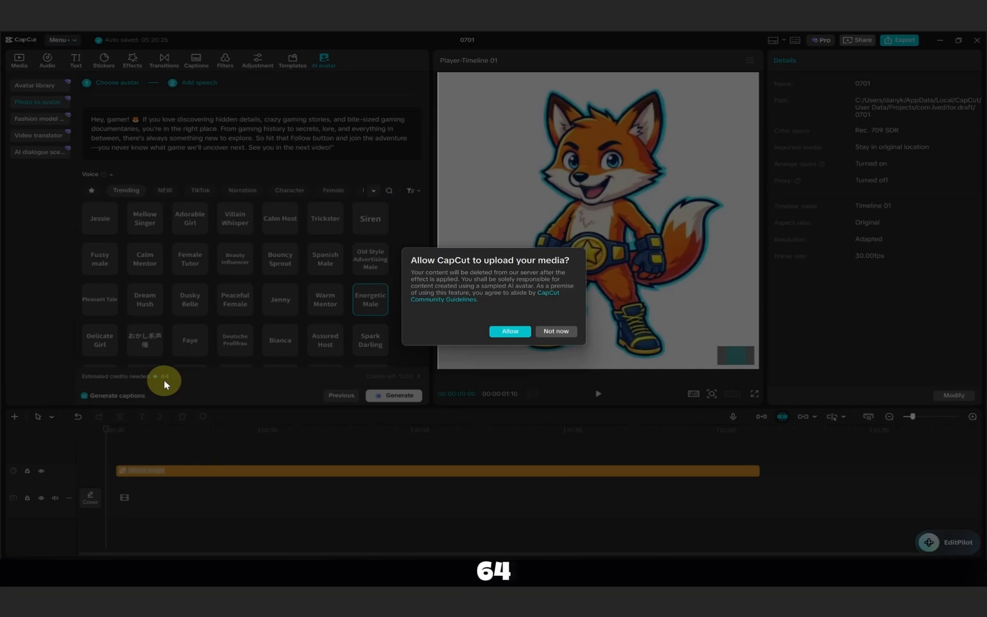
left_click(500, 332)
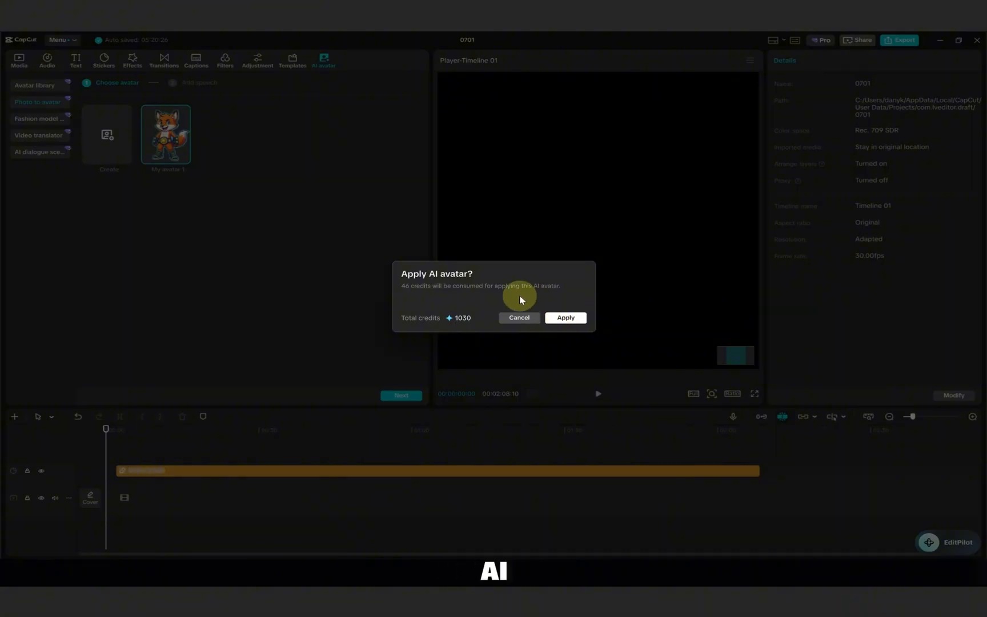
left_click(567, 318)
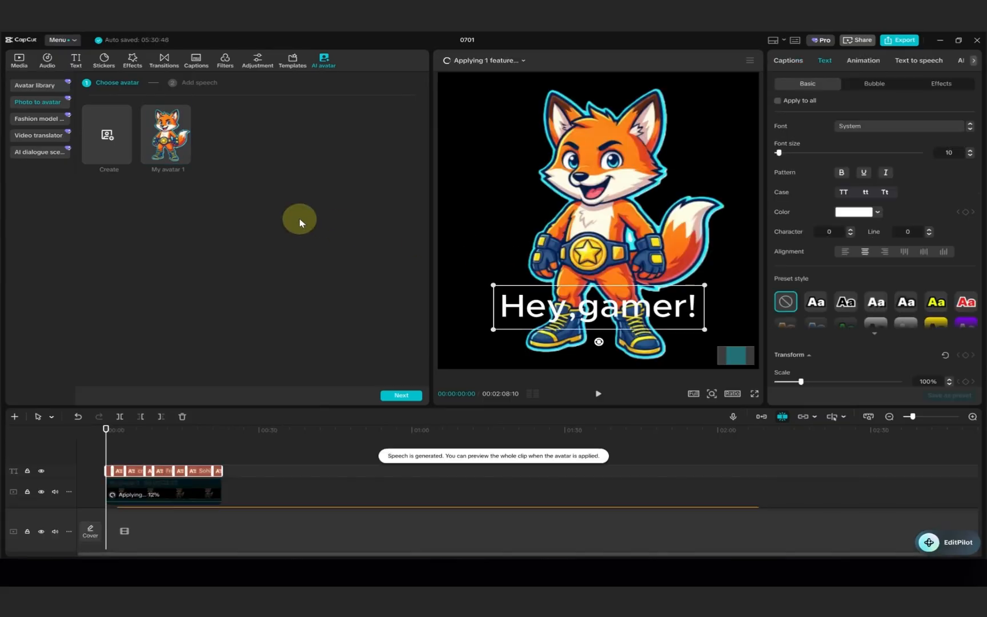
Hide the caption track and play back the avatar clip from the start of the timeline.
left_click(41, 471)
left_click(597, 393)
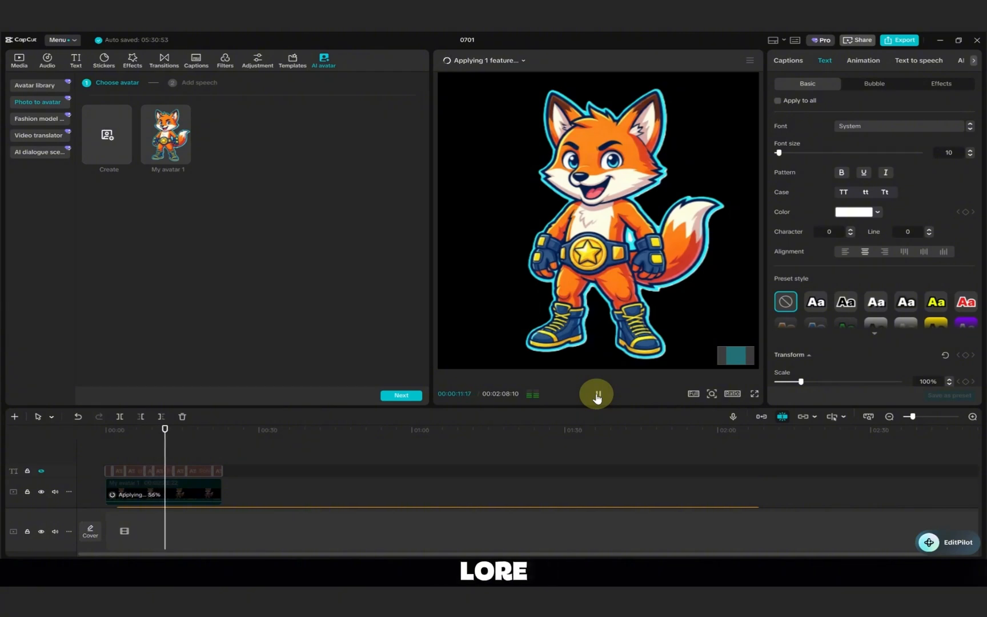
left_click(597, 396)
left_click_drag(165, 440, 94, 449)
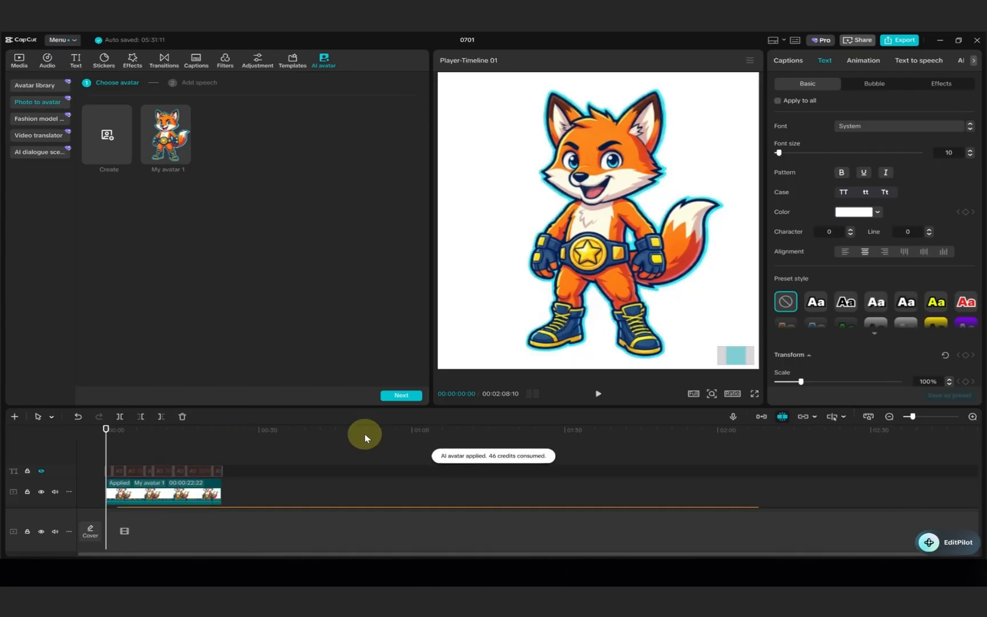
left_click(598, 394)
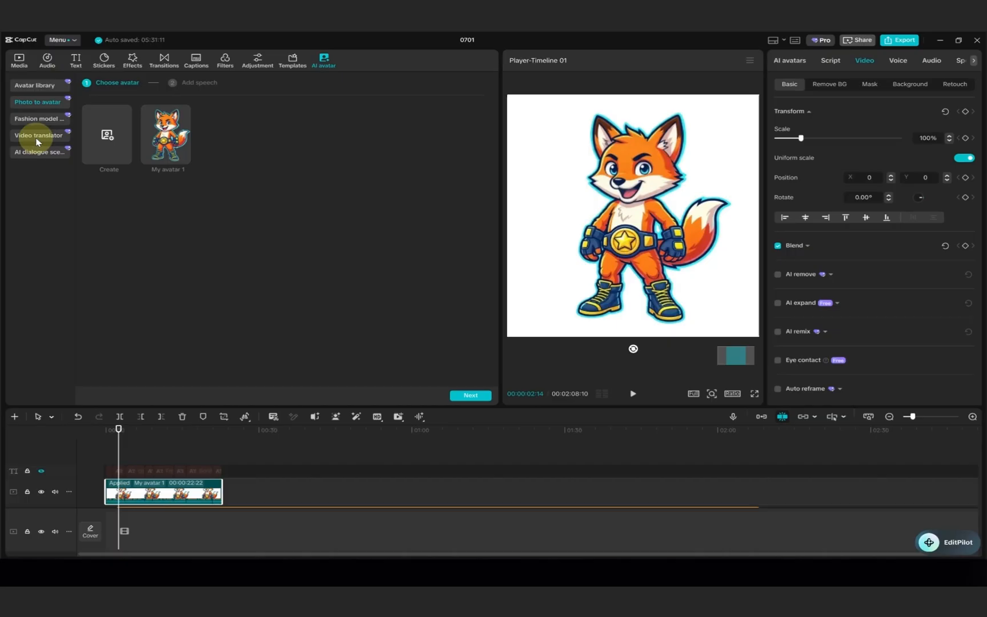
Choose My avatar 1 from the avatar library with the Full body frame and paste the "Hey, gamer!" script.
left_click(36, 86)
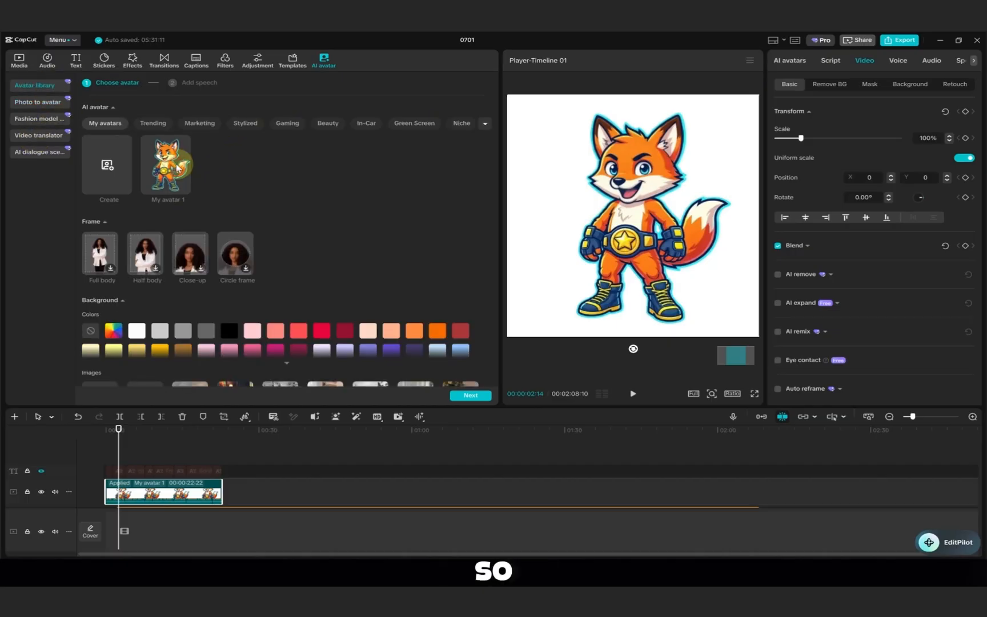
left_click(182, 168)
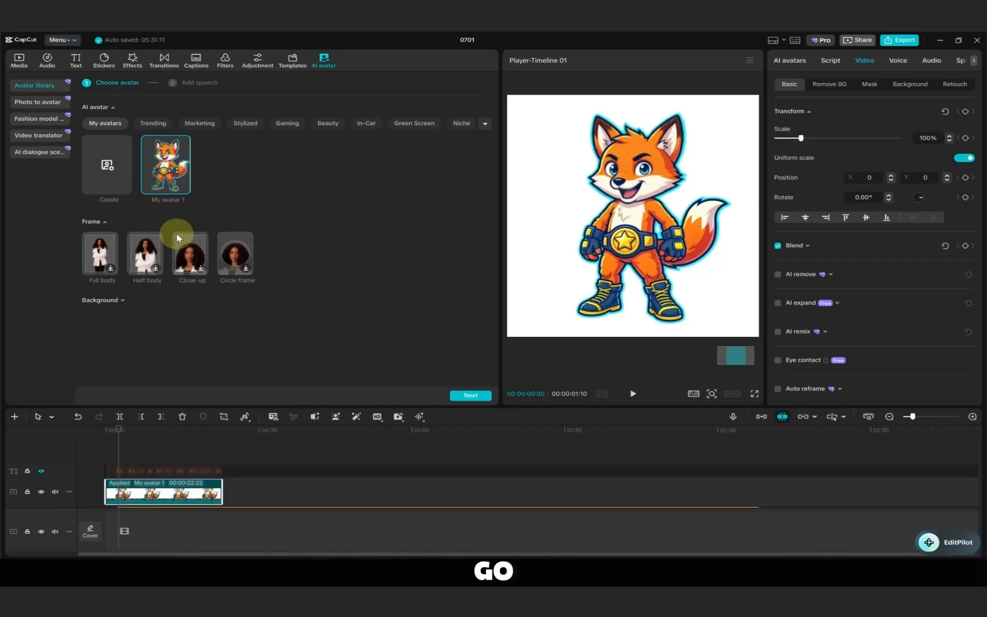
left_click(109, 254)
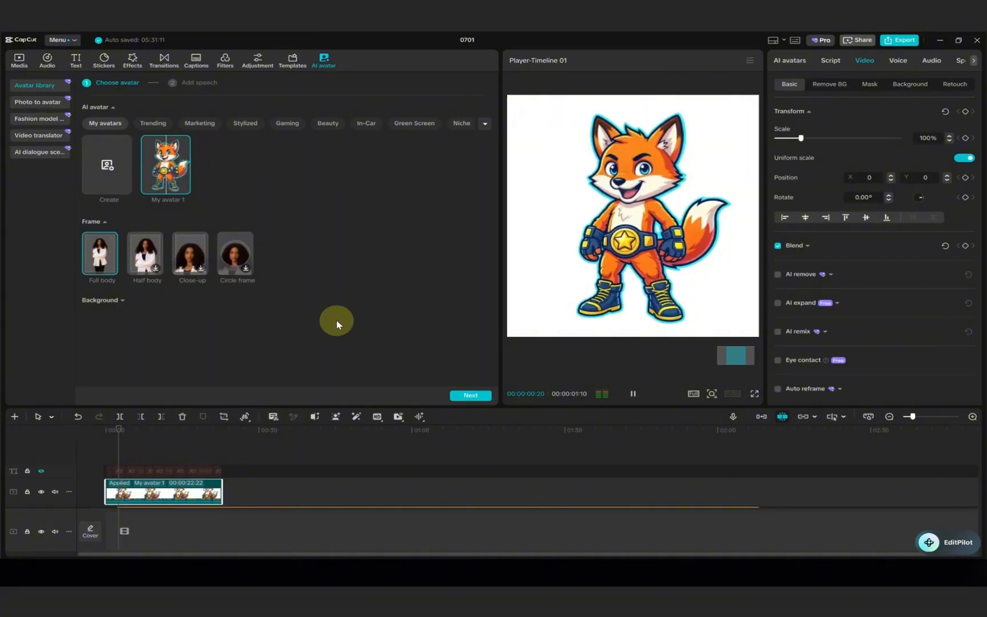
left_click(472, 395)
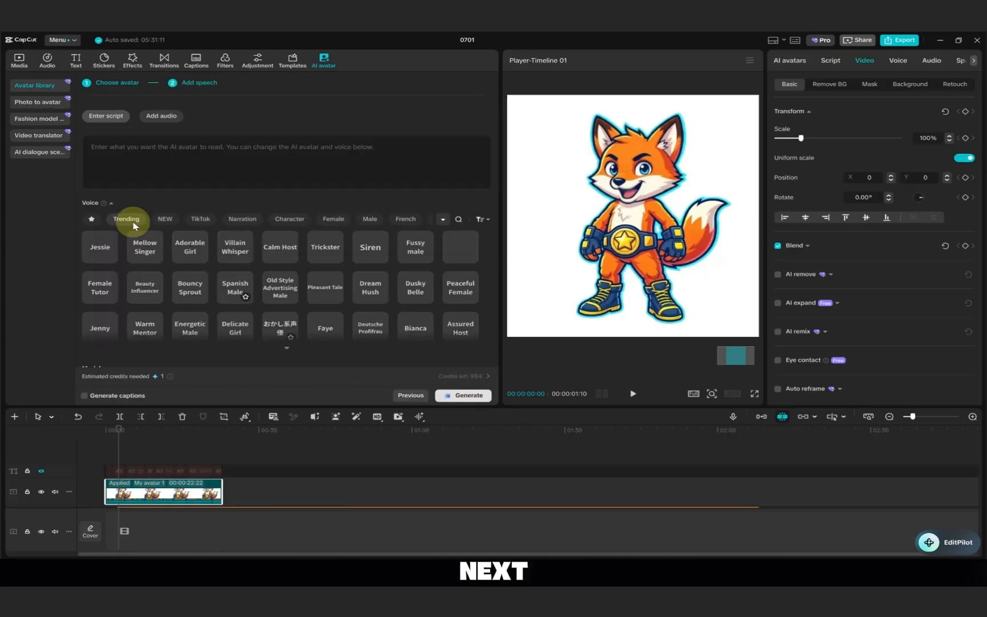
right_click(114, 153)
left_click(163, 203)
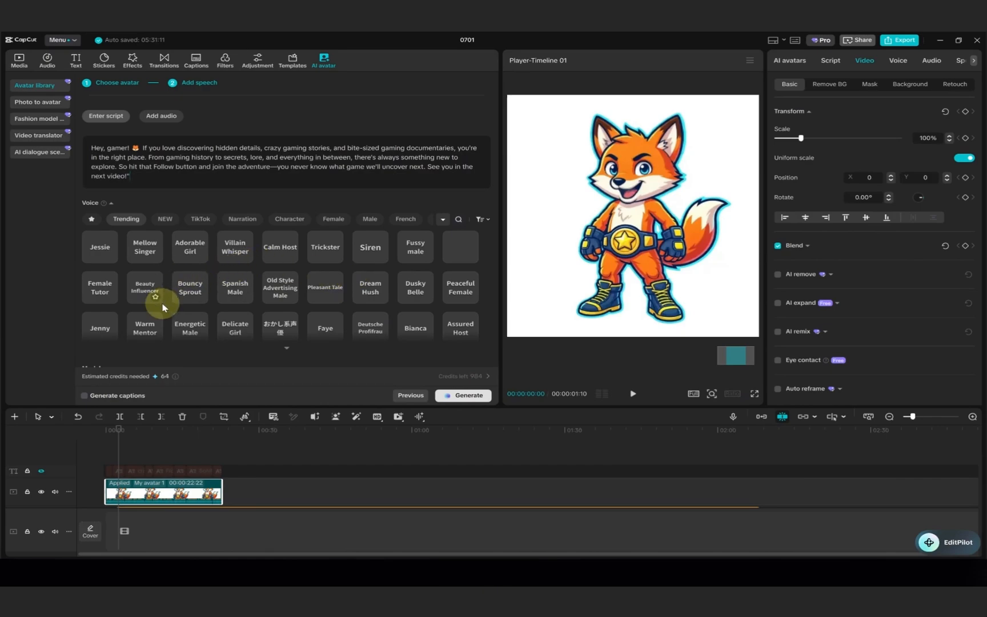
Select the Energetic Male voice and the Expressive model, and try to generate the avatar video with media upload allowed.
left_click(189, 324)
scroll(224, 359, "down", 3)
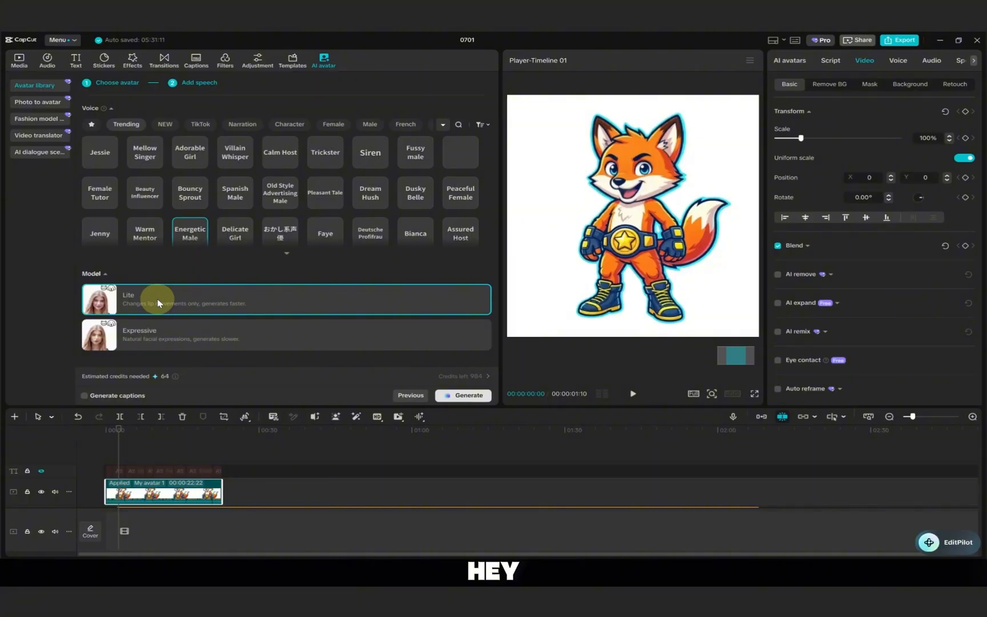
left_click(158, 348)
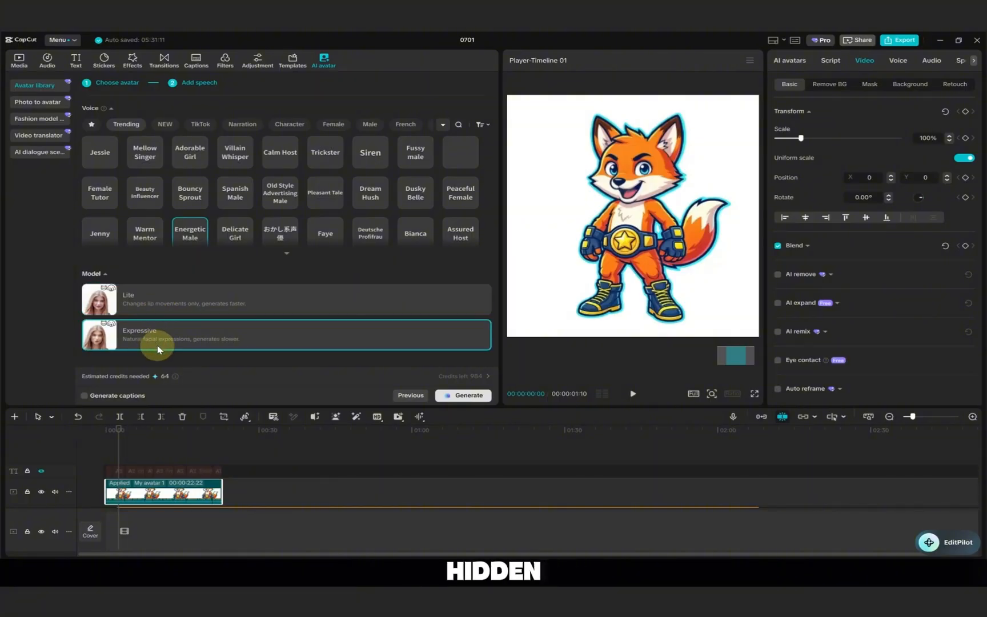
left_click(479, 397)
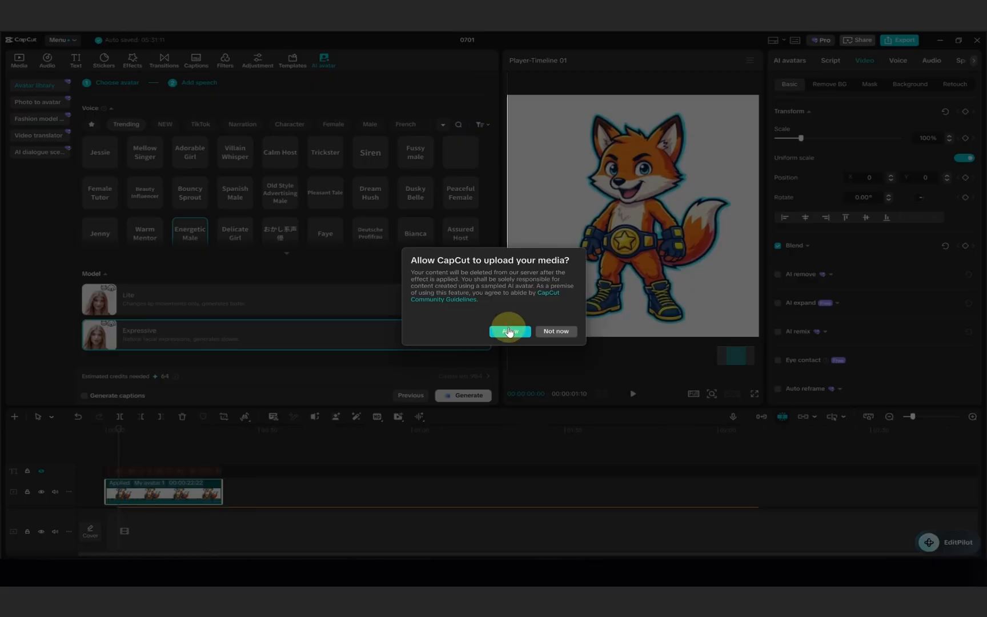
left_click(509, 332)
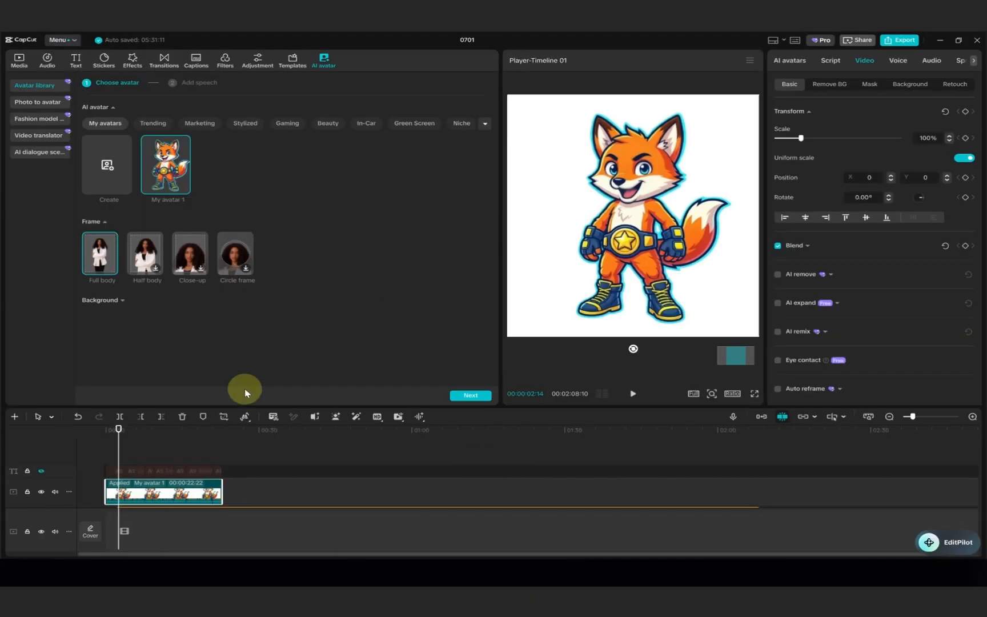
Shorten the avatar script by deleting everything after "you're in the right place.".
left_click(471, 395)
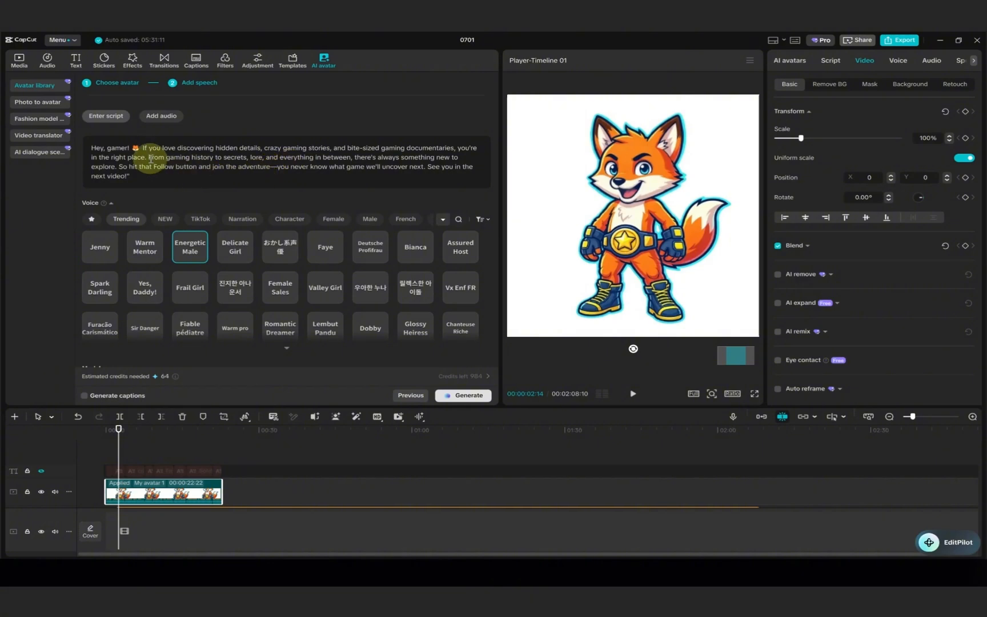
left_click_drag(149, 158, 191, 195)
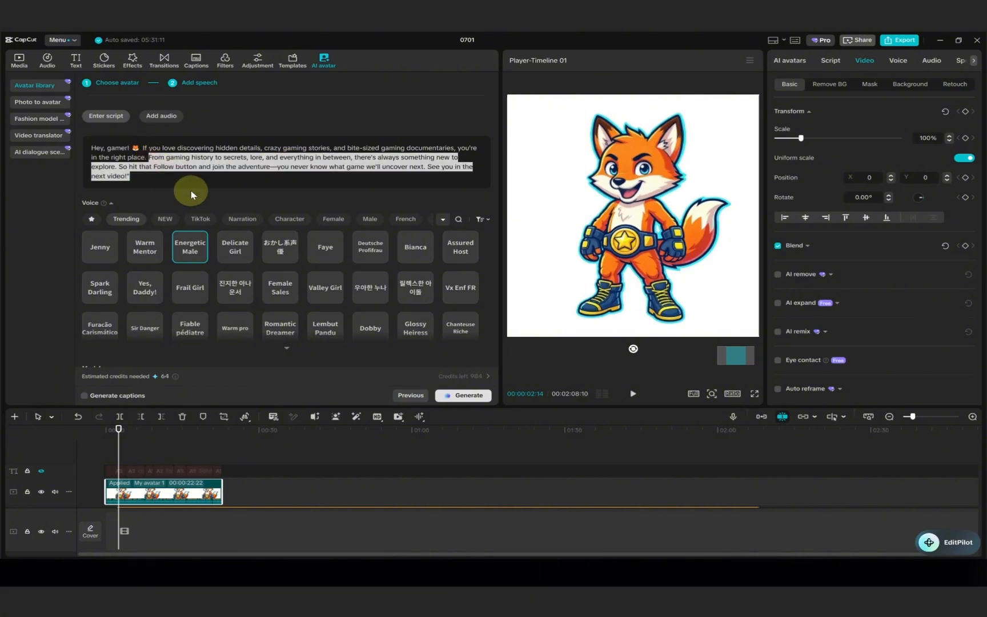
key("BackSpace")
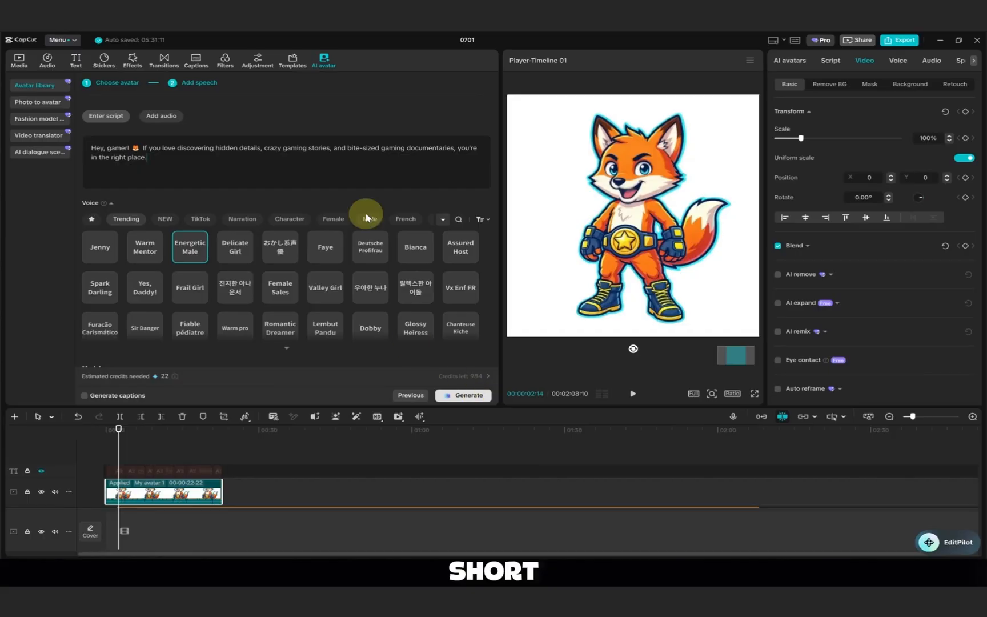
scroll(291, 172, "down", 3)
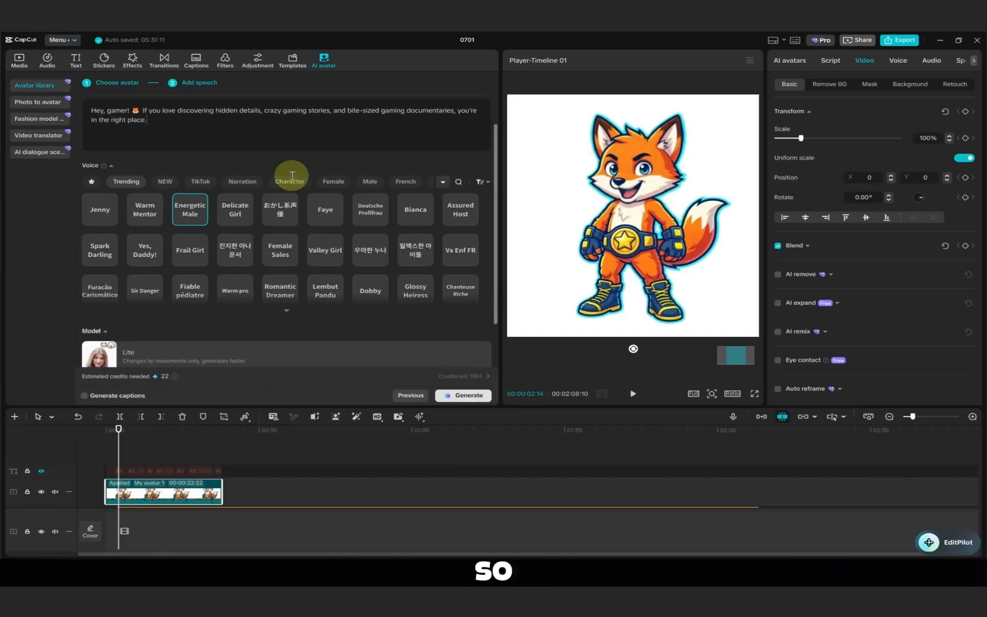
scroll(257, 275, "up", 3)
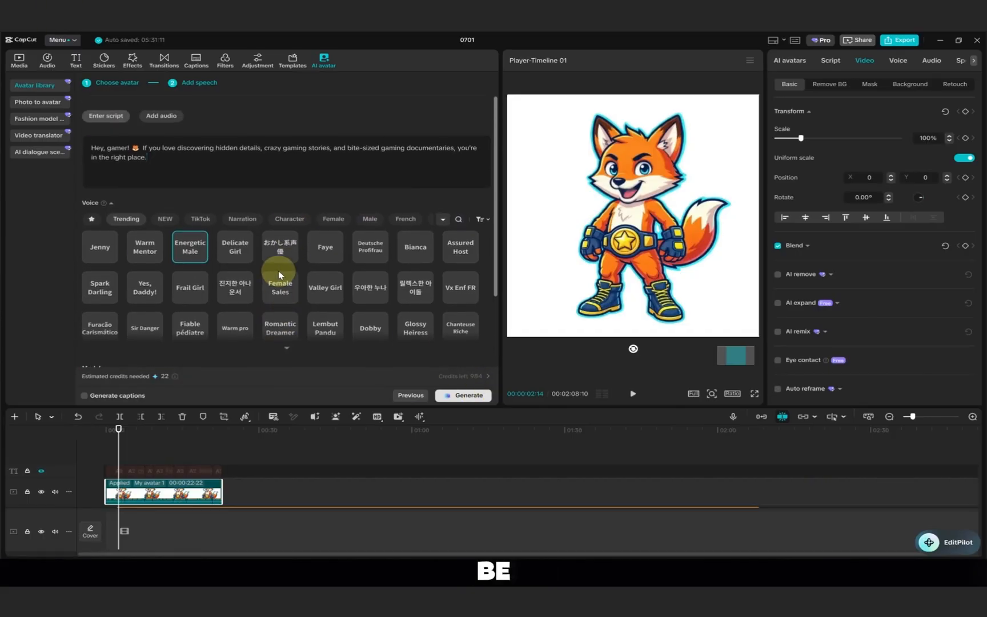
Generate the avatar video from the shortened script, apply the AI avatar, and preview the clip.
left_click(473, 393)
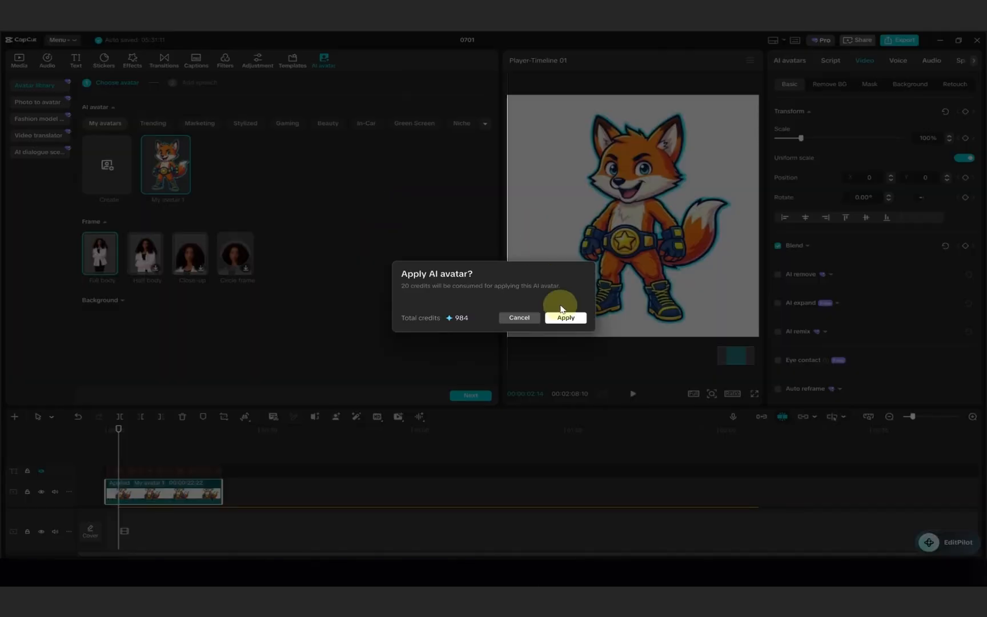
left_click(562, 315)
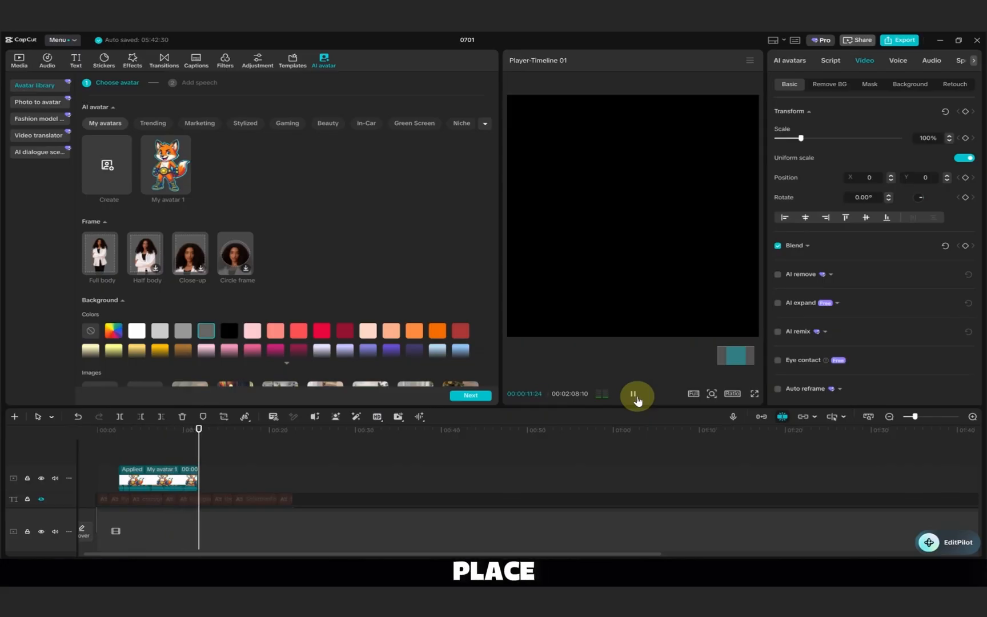
left_click(634, 396)
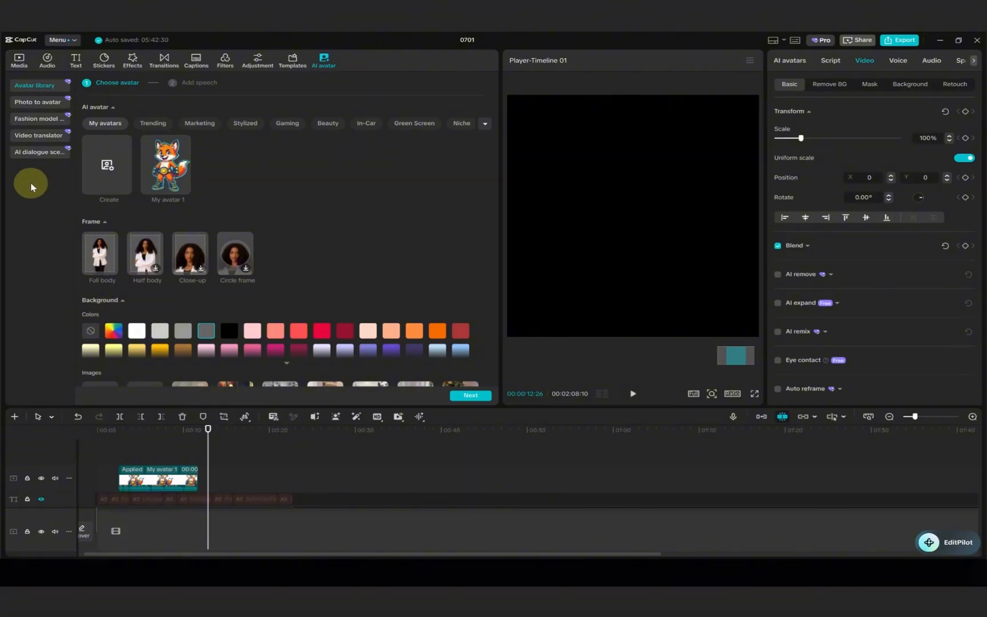
Open the fashion model generator and browse the Trending models for the uploaded clothing.
left_click(50, 121)
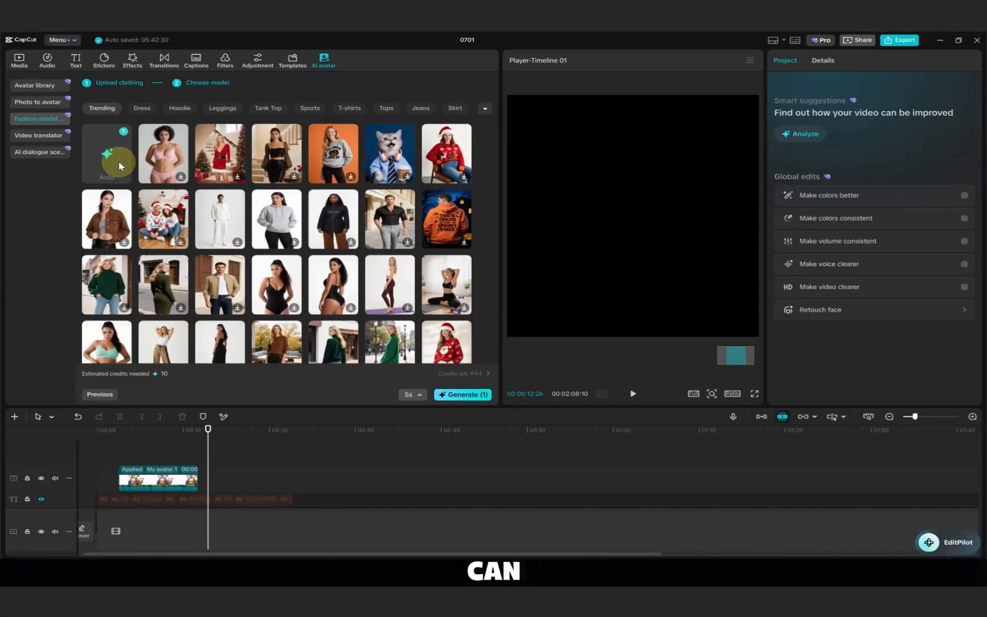
scroll(119, 166, "down", 10)
scroll(119, 167, "up", 9)
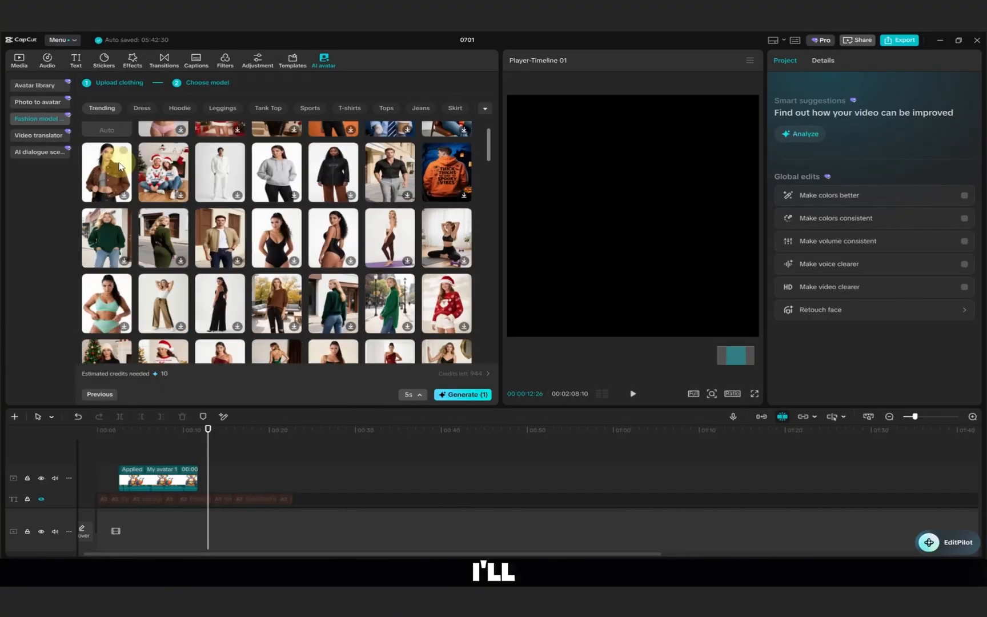
scroll(119, 166, "up", 1)
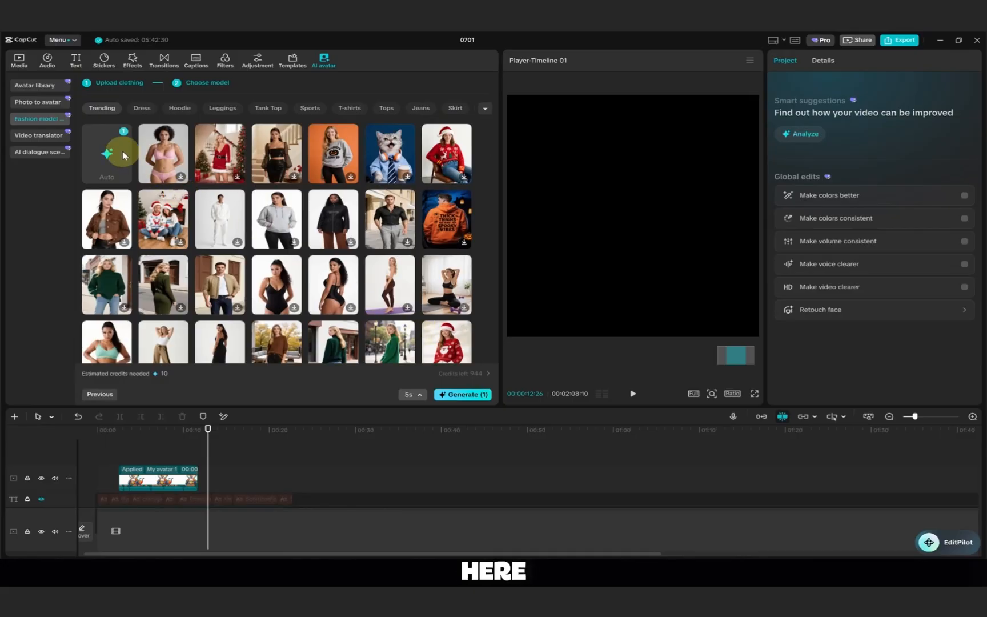
Generate a 3-second fashion model video from the uploaded clothing with the Auto model, accepting the credit use without being asked again.
left_click(419, 395)
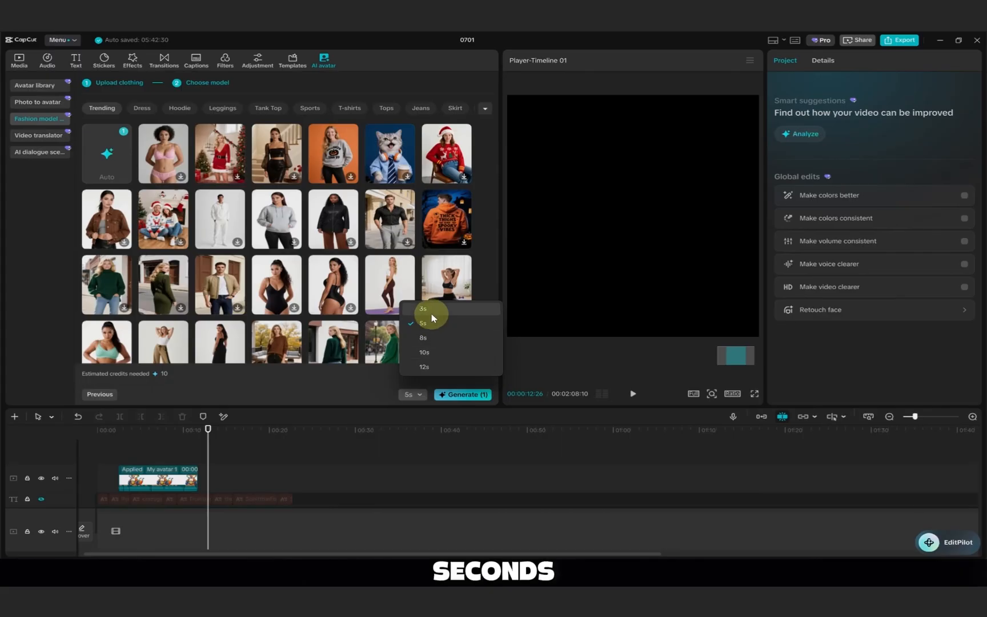
left_click(432, 314)
left_click(416, 395)
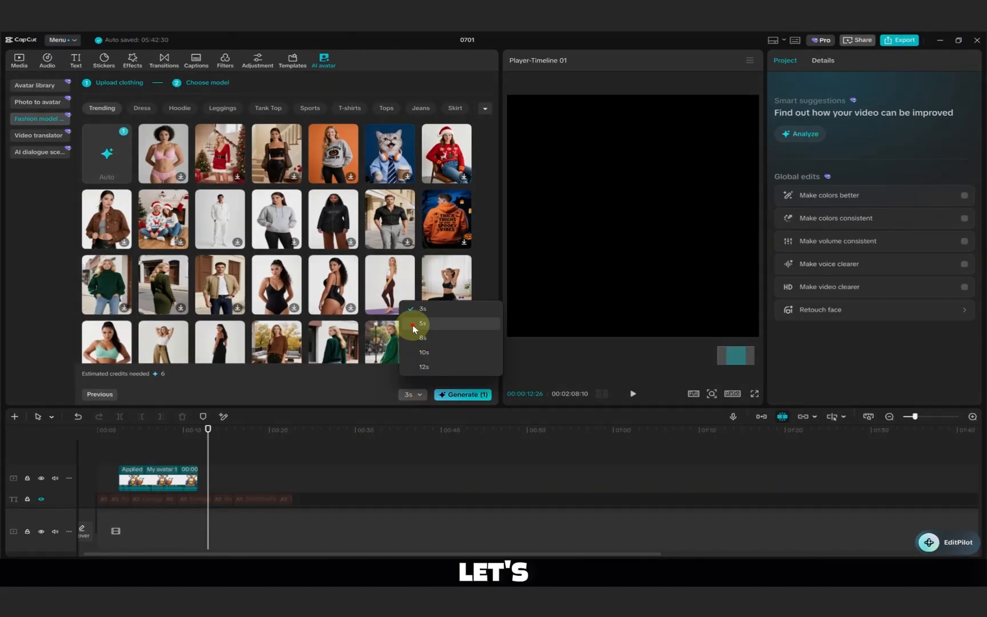
left_click(413, 323)
left_click(421, 391)
left_click(425, 313)
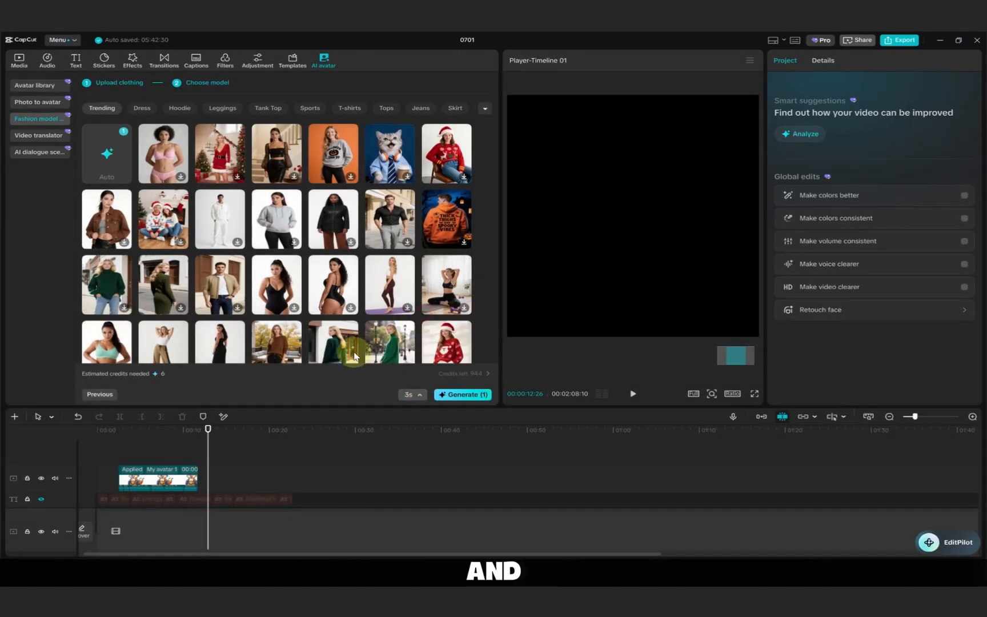
left_click(463, 394)
left_click(506, 357)
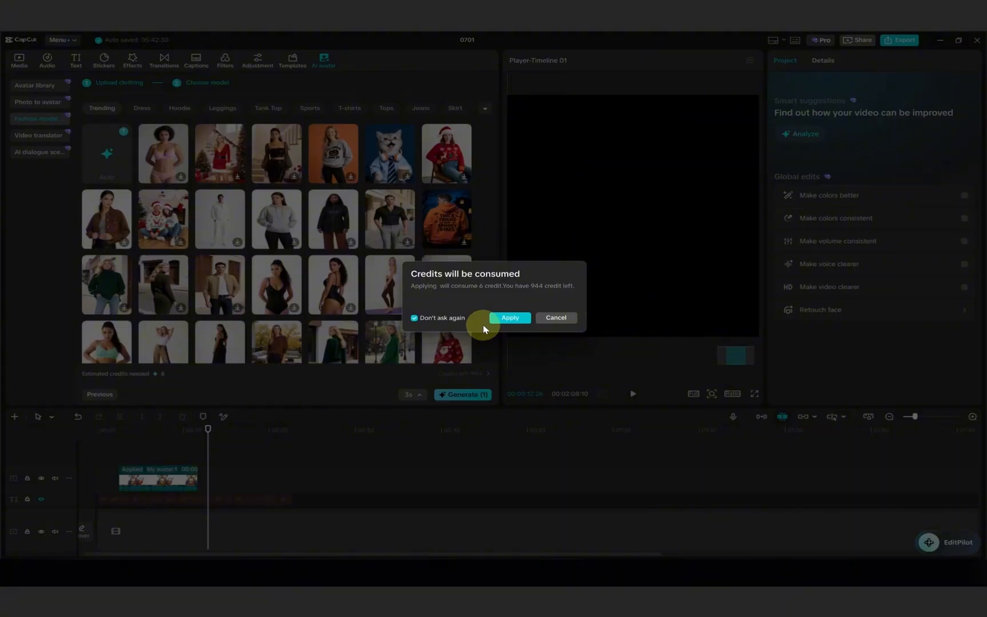
left_click(511, 318)
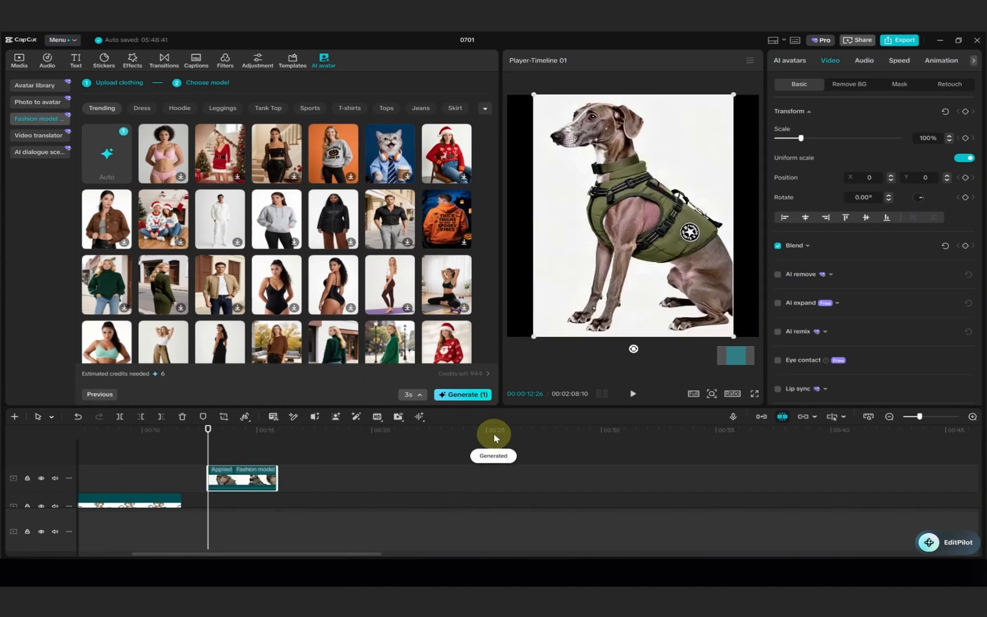
Play the generated fashion model clip through and return the playhead to about 00:00:13:15.
left_click(633, 396)
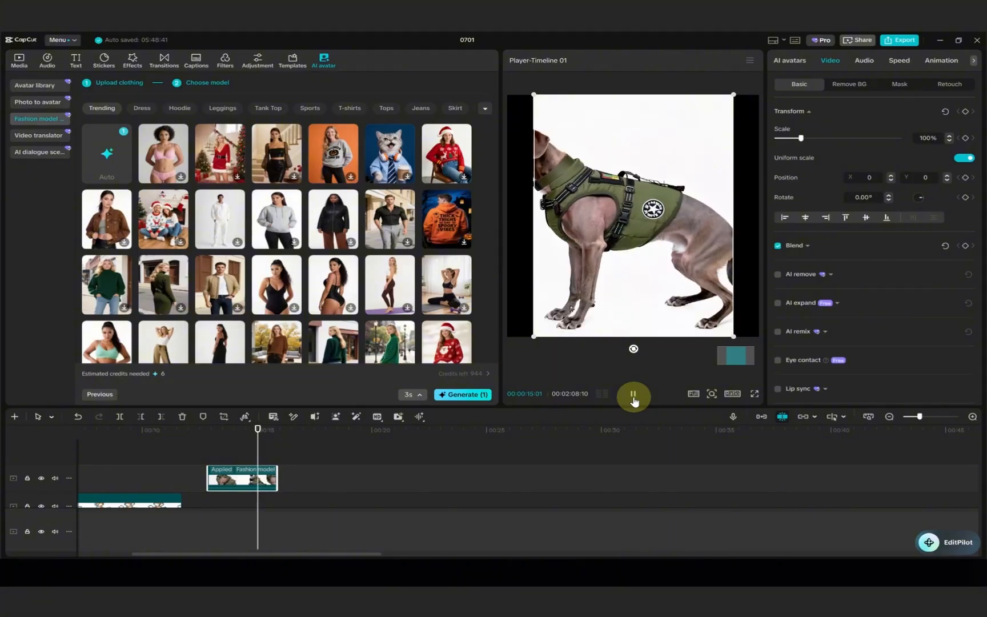
left_click(633, 400)
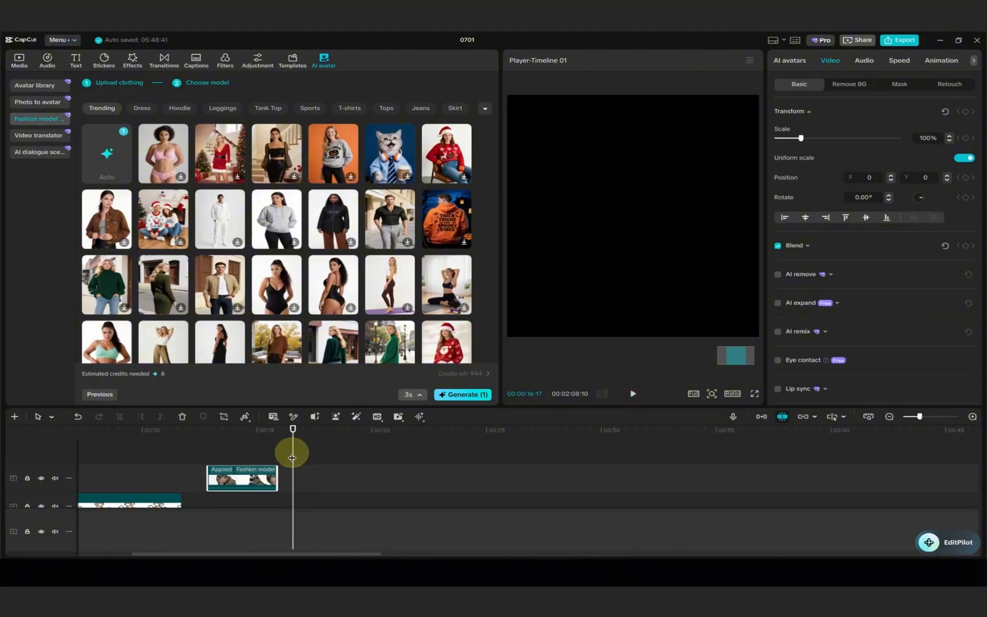
left_click_drag(292, 458, 222, 452)
Upload clip_8cQidXgtGmU_0-10_d7766a1e.mp4 to the video translator and translate it to Arabic with lip sync, accepting the terms and credit use.
left_click(33, 118)
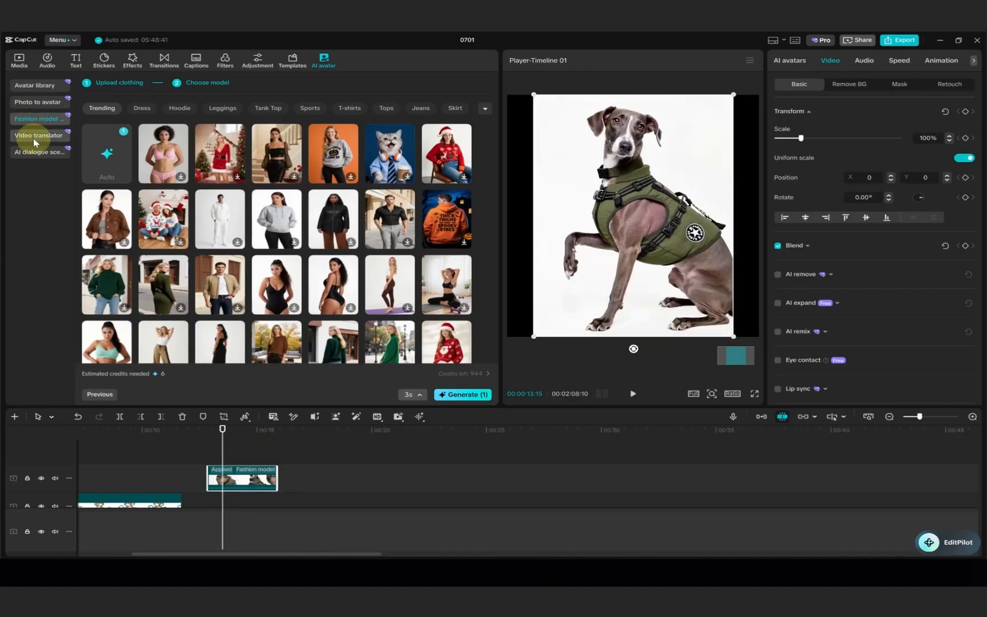
left_click(34, 135)
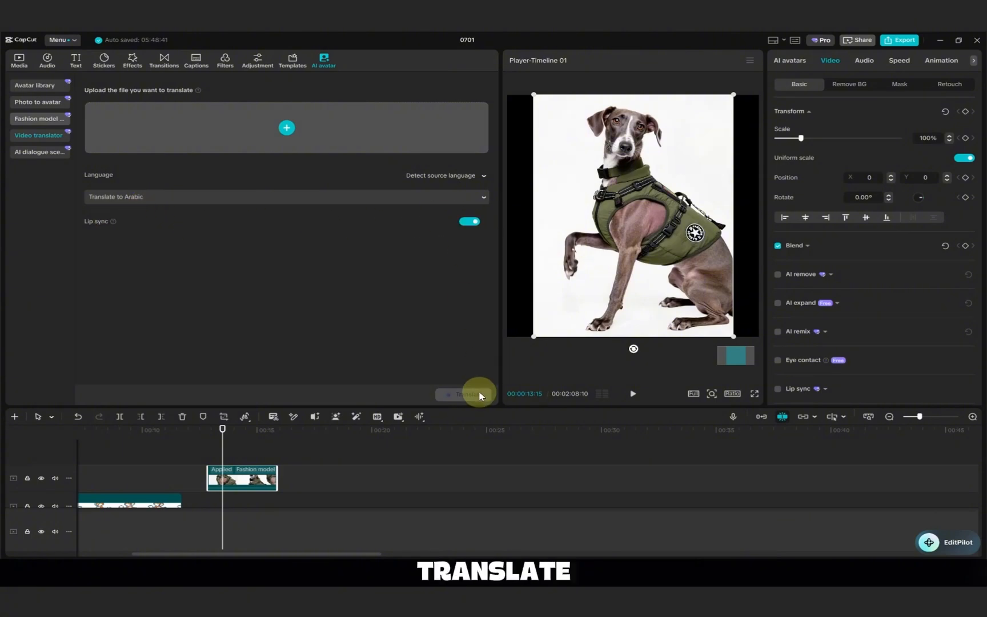
left_click(286, 127)
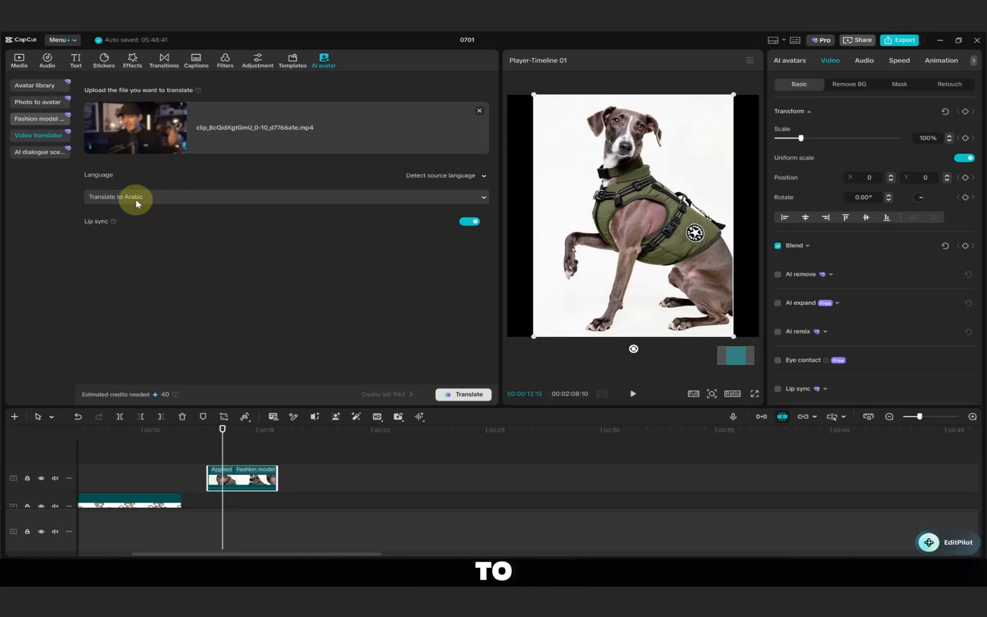
left_click(469, 395)
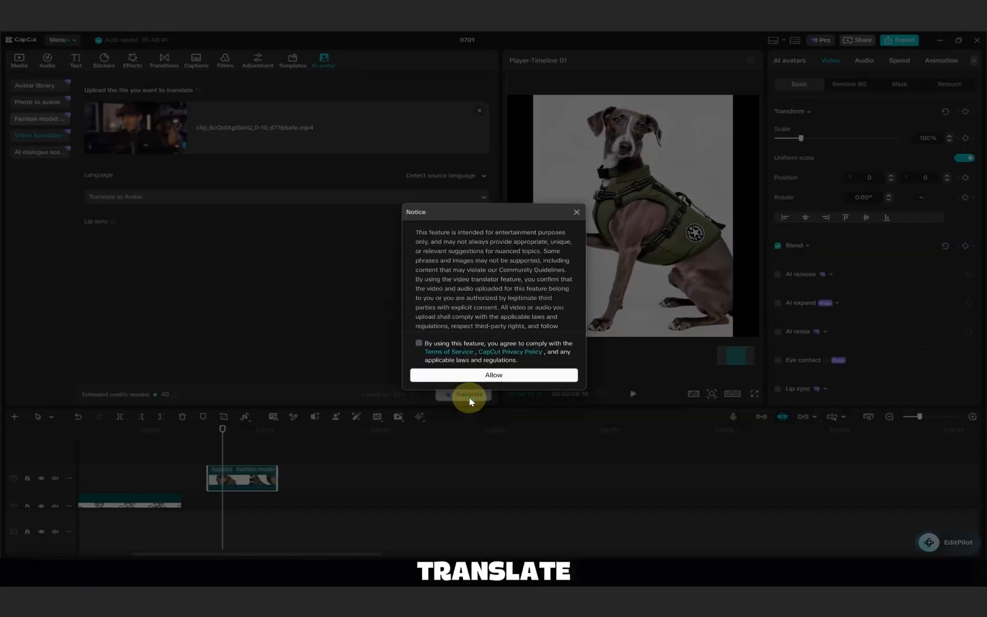
left_click(420, 343)
left_click(447, 375)
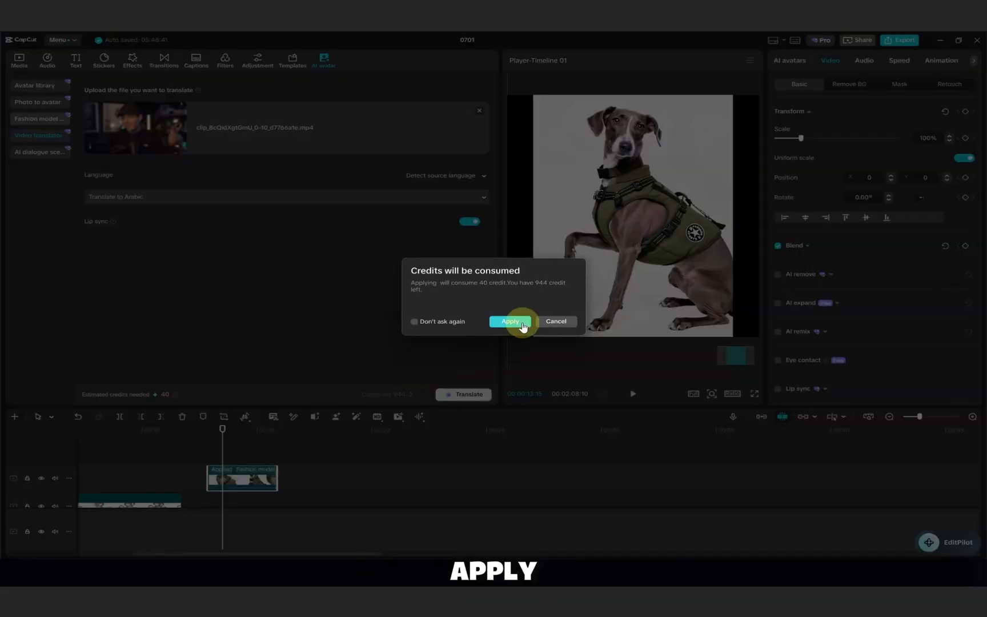
left_click(510, 321)
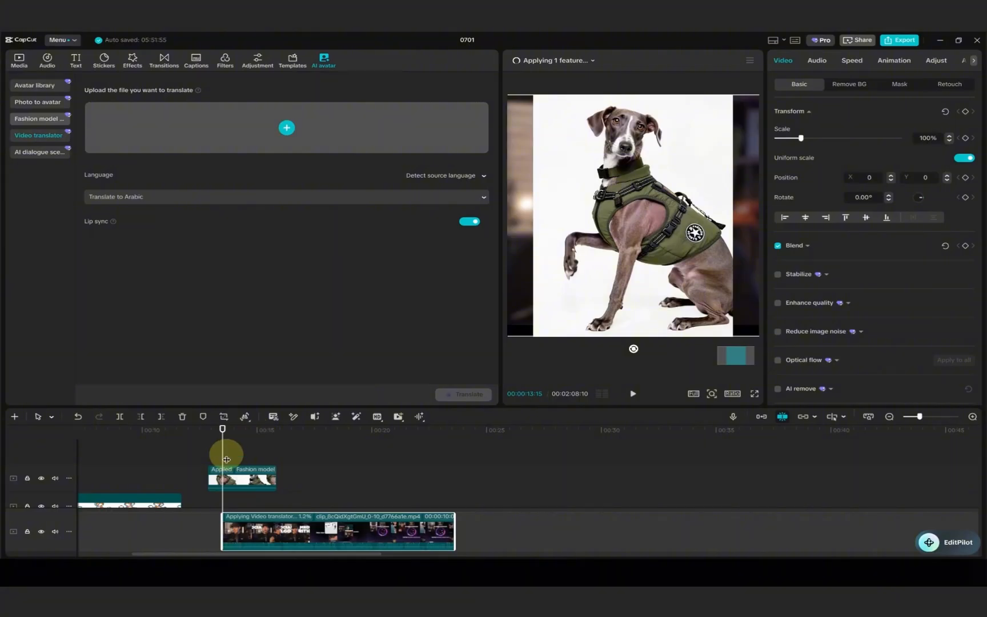
Move the fashion model clip earlier on its track so it clears the translated clip, and preview the Arabic video.
left_click_drag(243, 474, 147, 476)
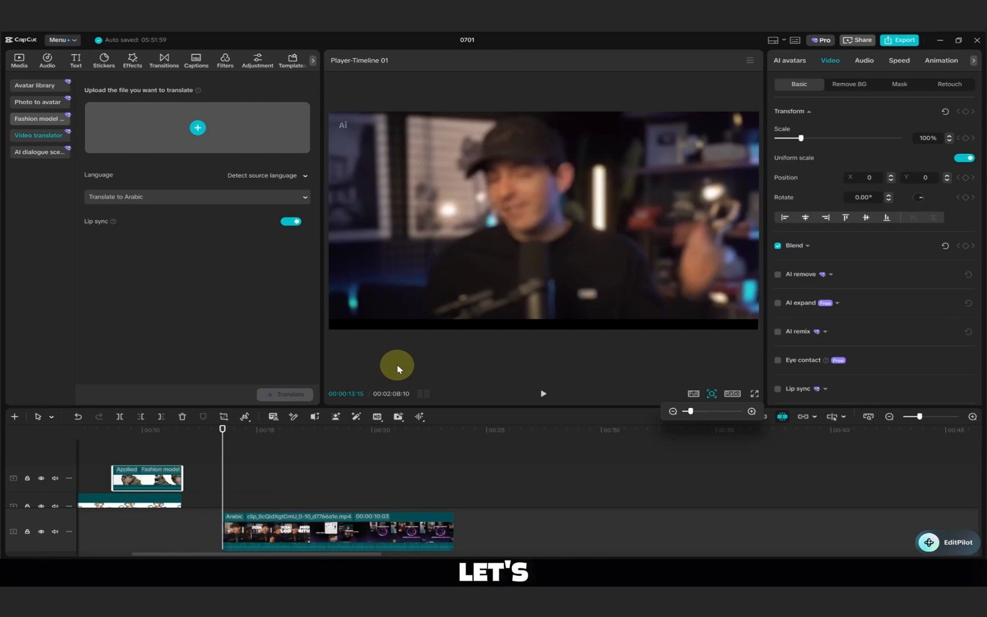
left_click(539, 395)
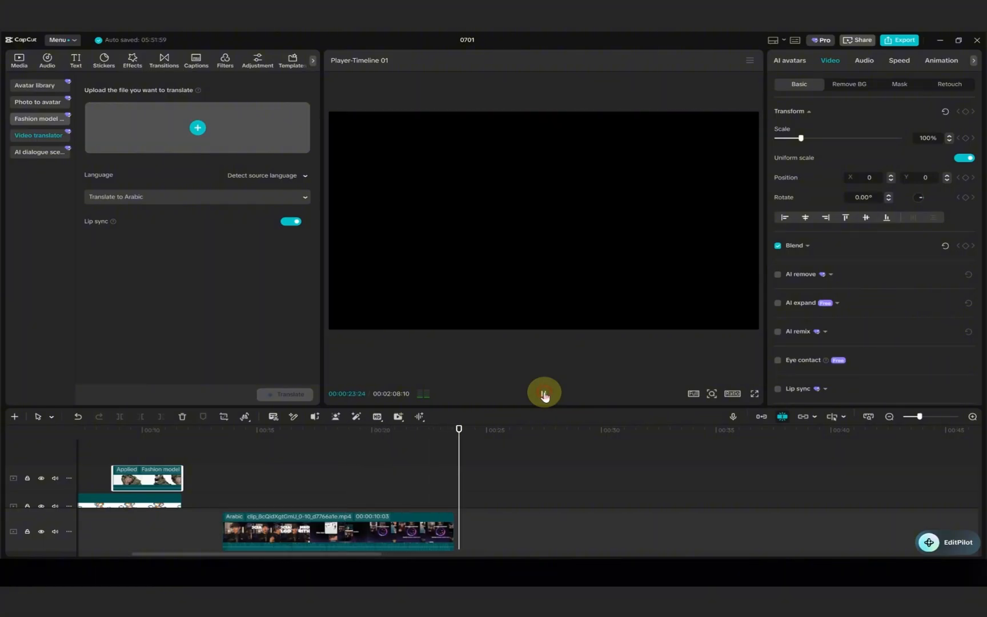
left_click(544, 394)
left_click_drag(237, 443, 229, 475)
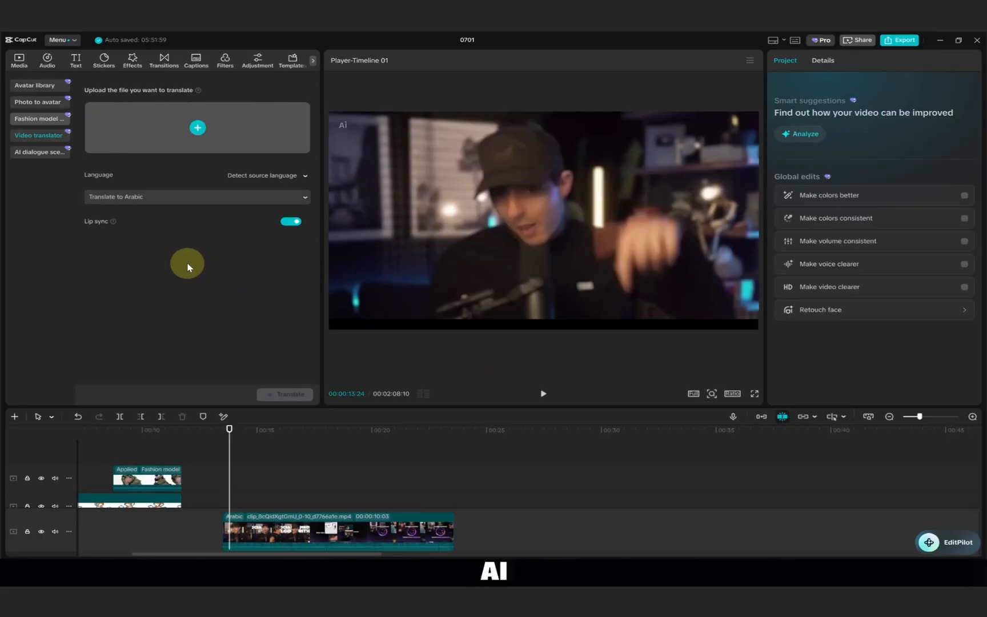
Open the AI dialogue scene tool and widen its panel to view the talk or sing options.
left_click(43, 152)
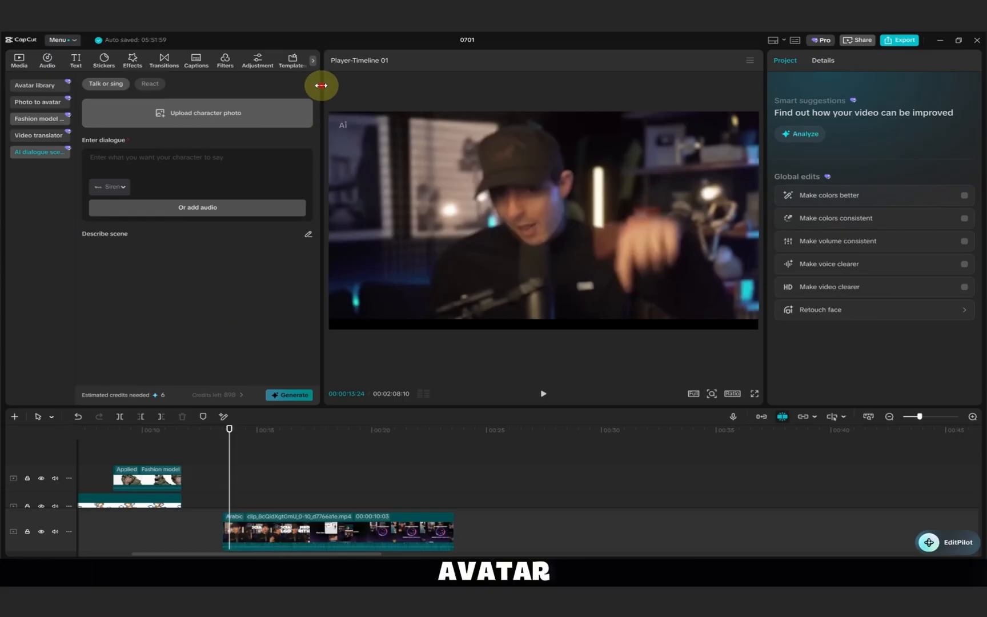
left_click_drag(321, 86, 406, 99)
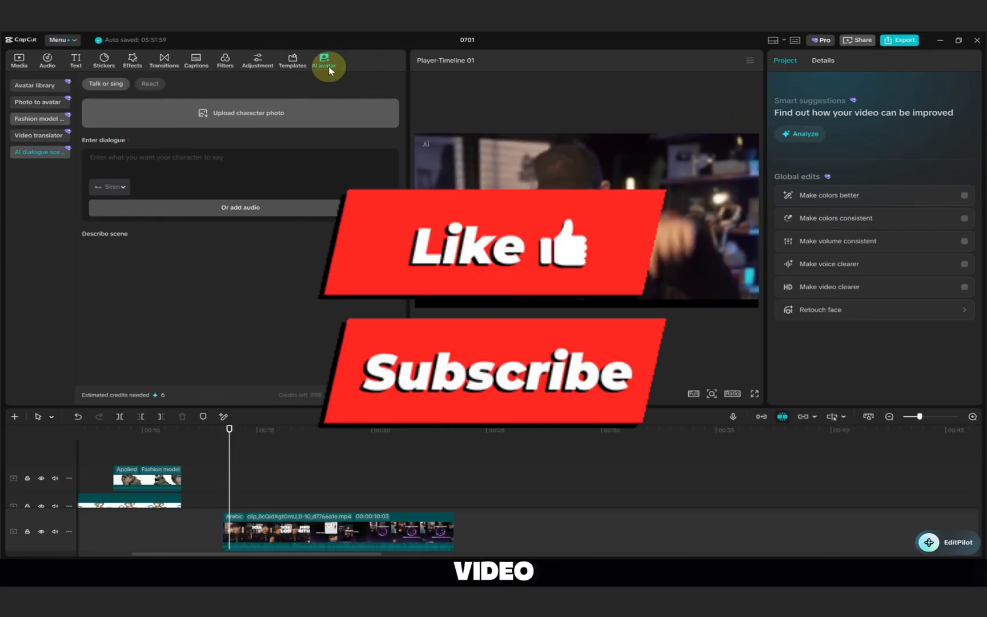